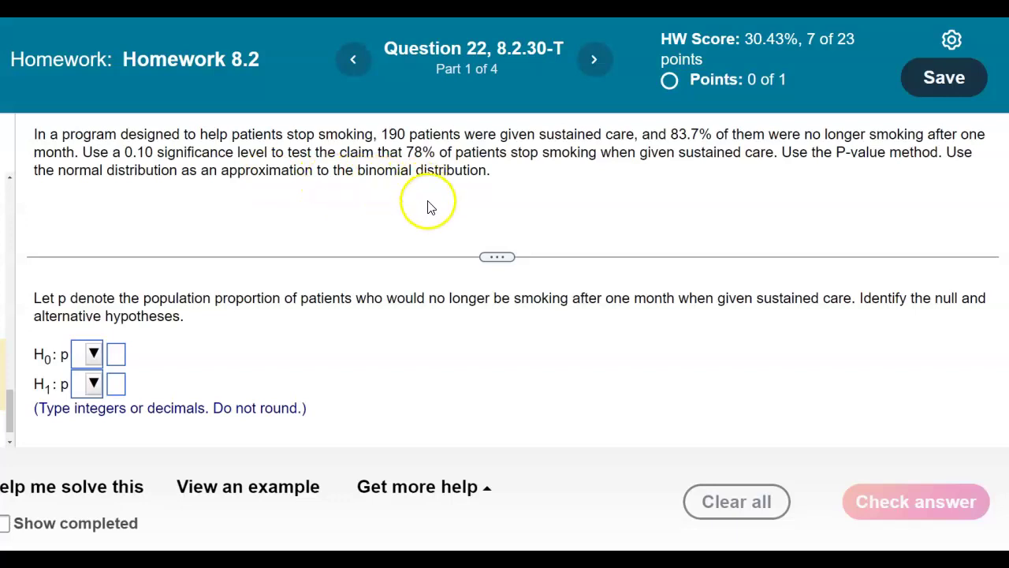
Highlight the claim '78% of patients stop smoking when given sustained care' in yellow
key(alt+Tab)
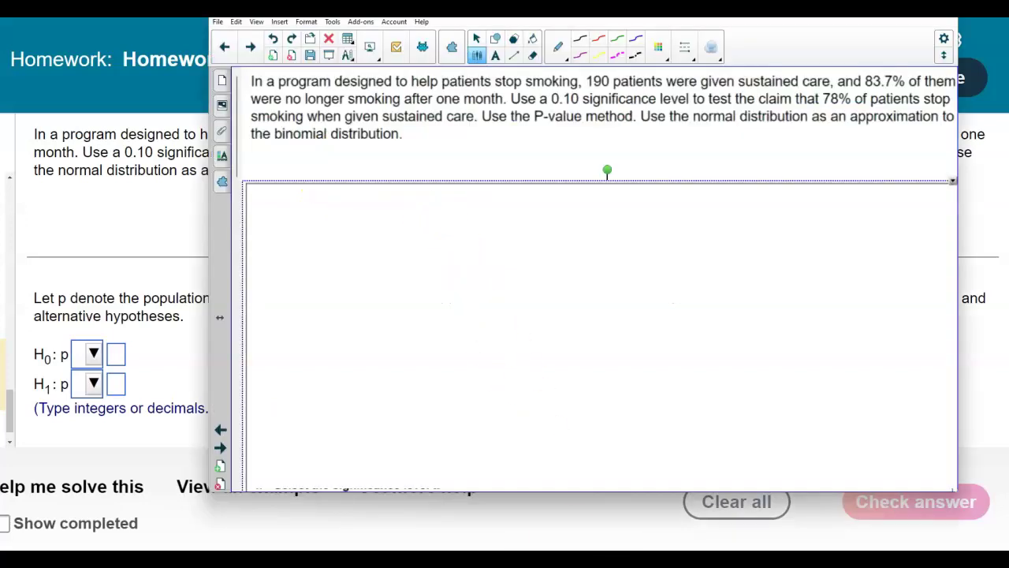
click(558, 46)
click(513, 140)
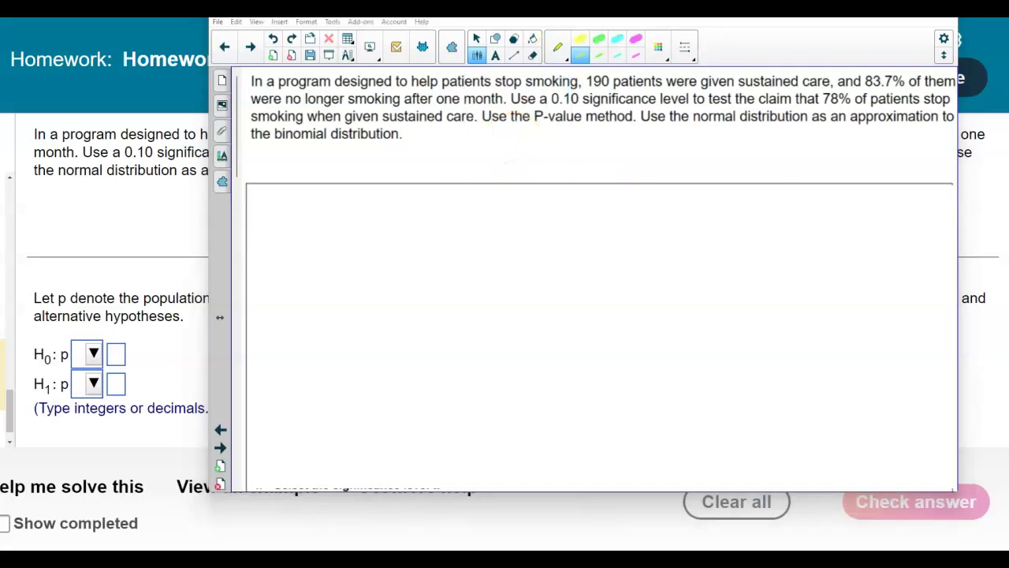
drag(769, 99, 951, 98)
drag(251, 119, 476, 120)
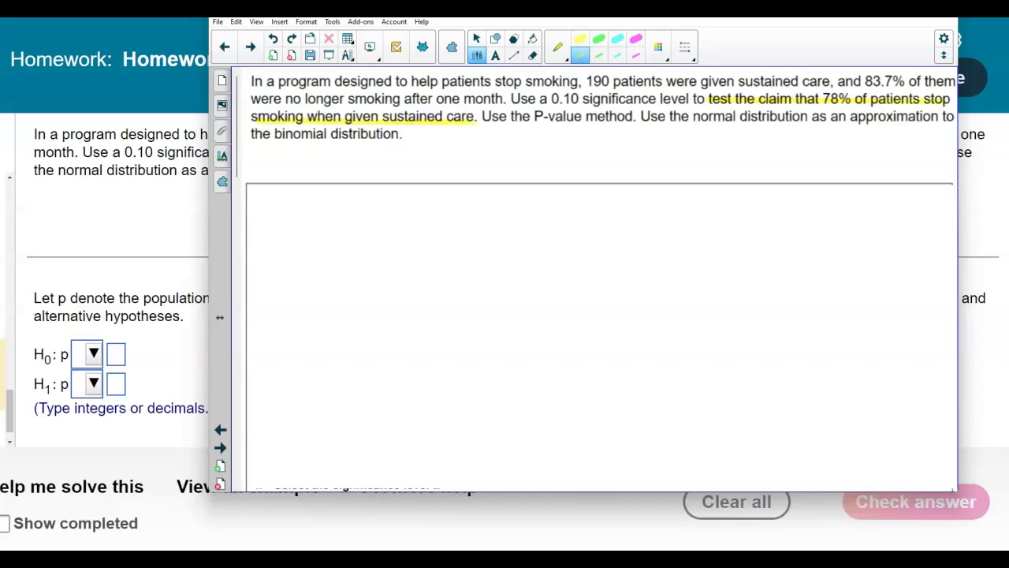
Switch back to the ordinary pen with the thinnest line thickness
click(567, 58)
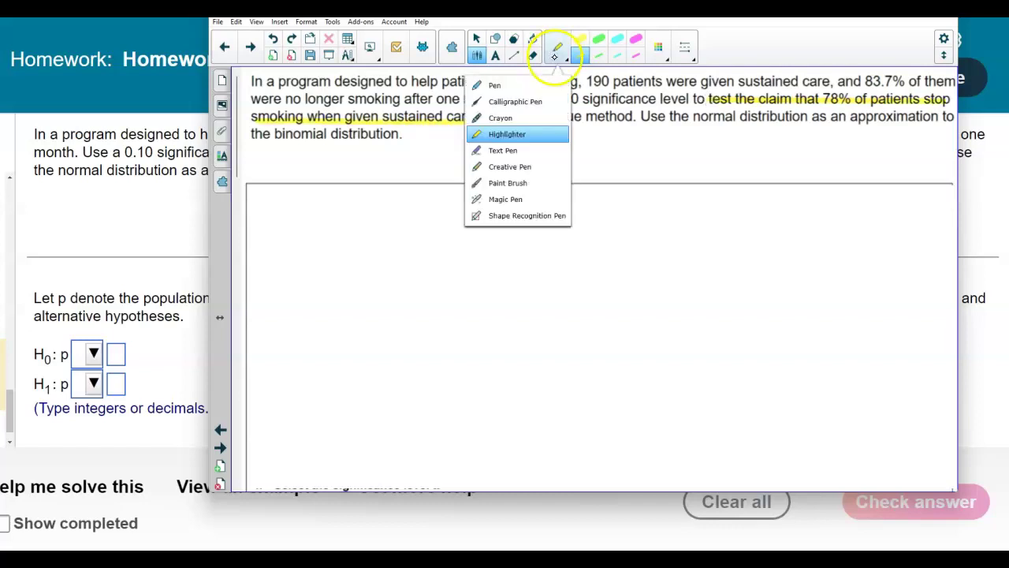
click(512, 85)
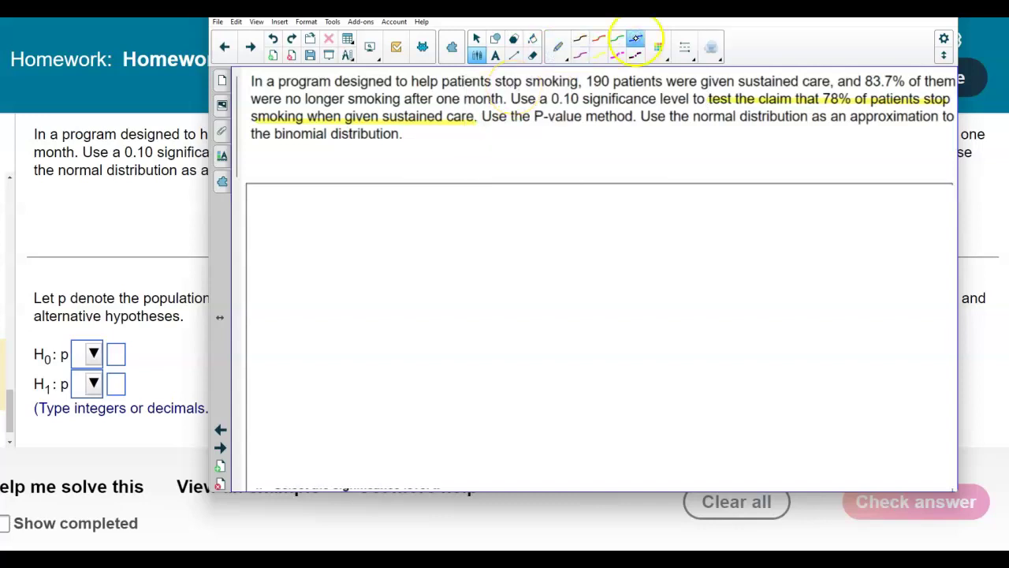
click(683, 46)
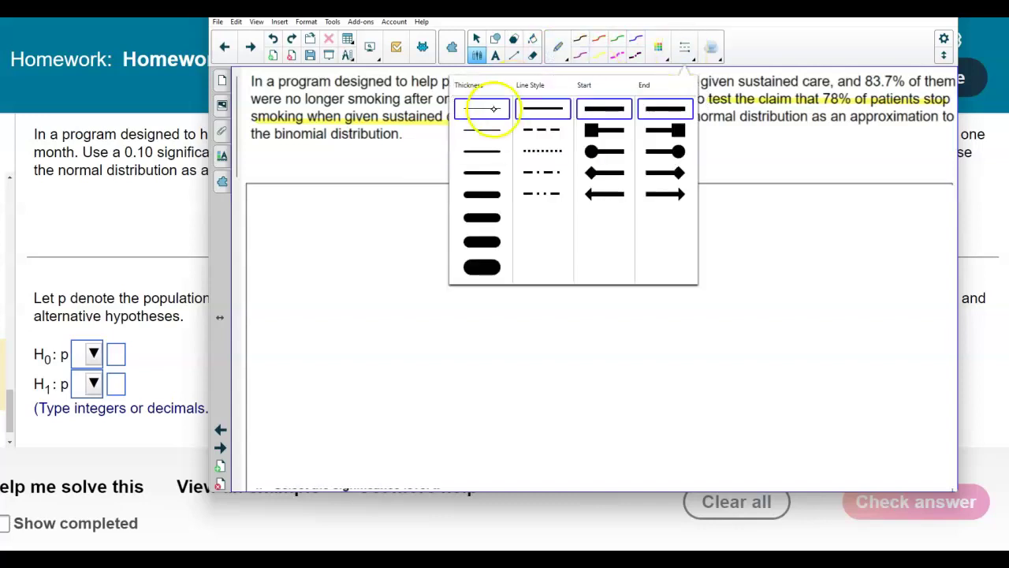
click(494, 108)
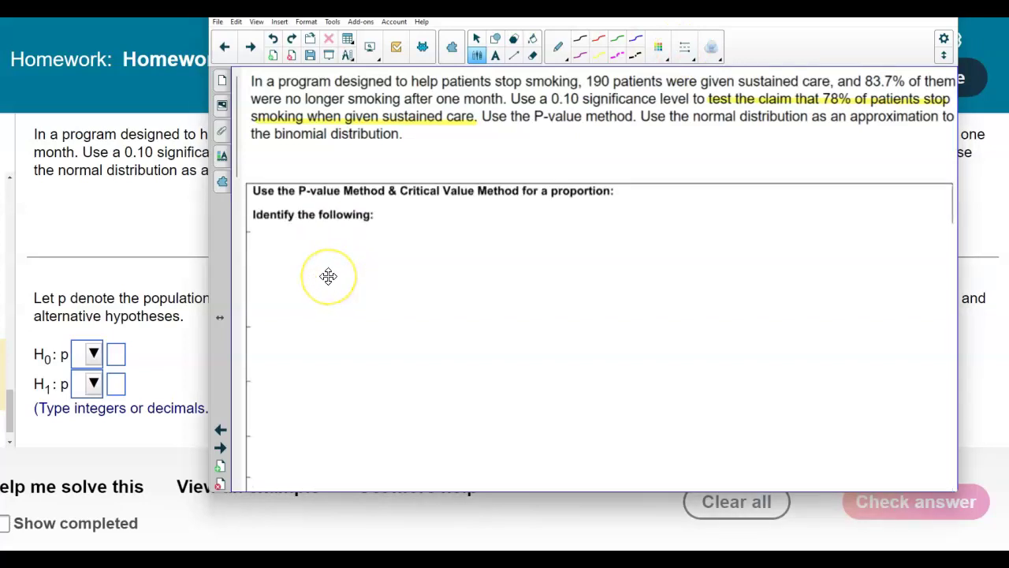
Write n = 190 and box 190 and 83.7% in the problem text
drag(383, 211, 403, 212)
drag(396, 217, 404, 217)
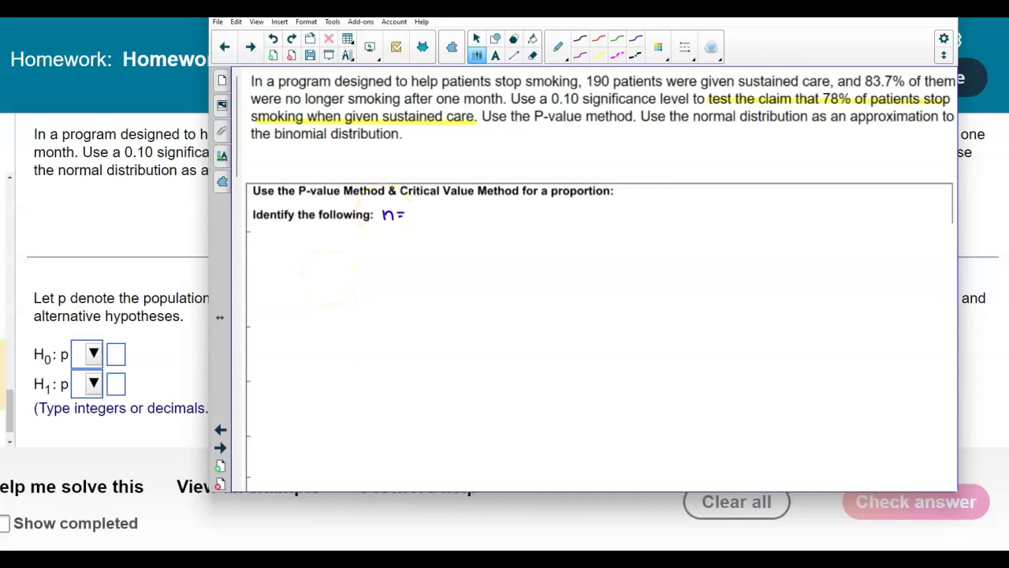
mouse_move(583, 73)
mouse_down()
mouse_move(609, 89)
mouse_move(608, 75)
mouse_move(583, 73)
mouse_up()
drag(420, 211, 434, 207)
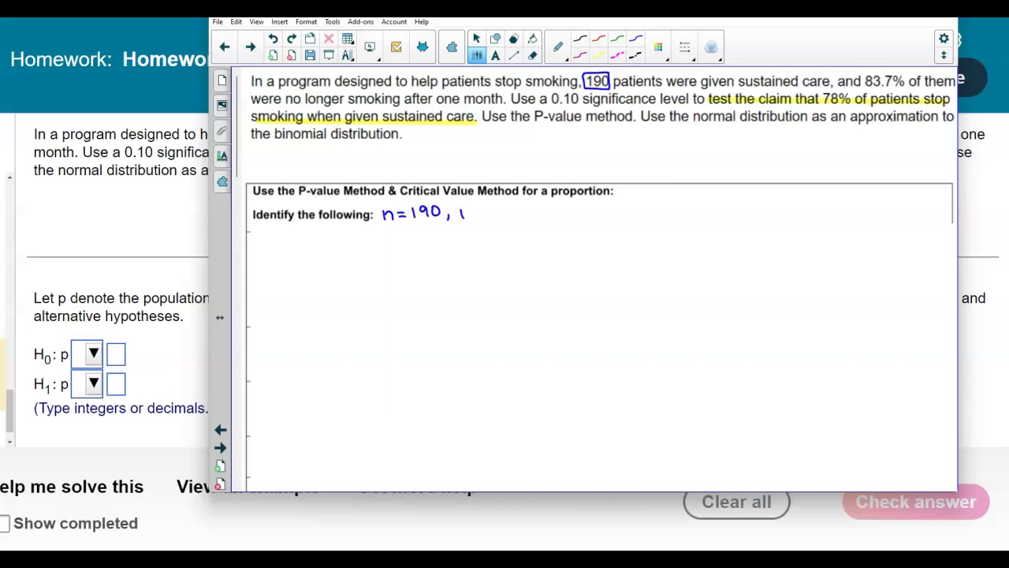
mouse_move(860, 90)
mouse_down()
mouse_move(904, 92)
mouse_move(901, 69)
mouse_move(866, 72)
mouse_up()
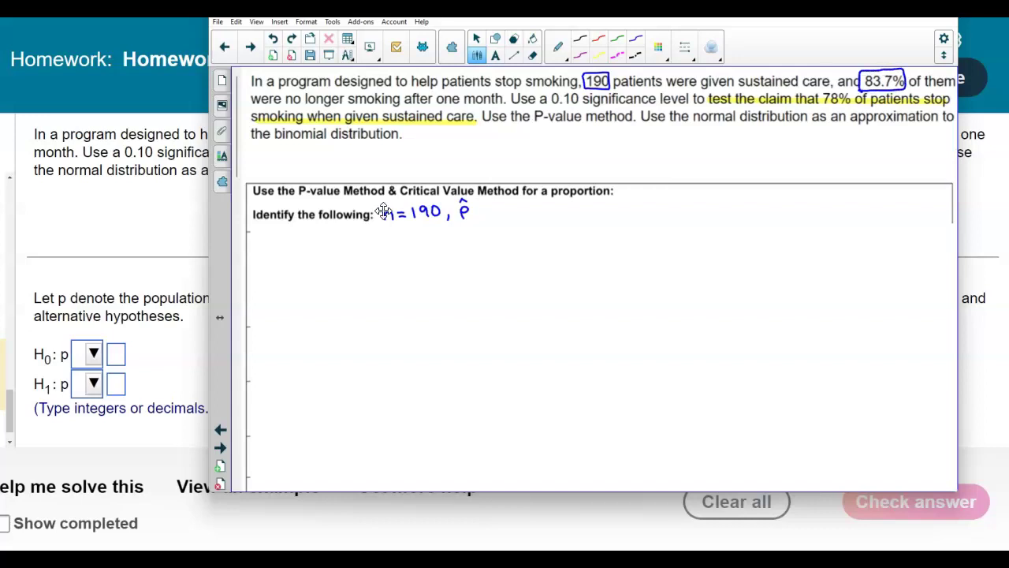
Handwrite the sample proportion p̂ = 0.837
click(476, 210)
drag(498, 213, 500, 206)
click(510, 212)
drag(535, 203, 537, 212)
drag(543, 210, 542, 215)
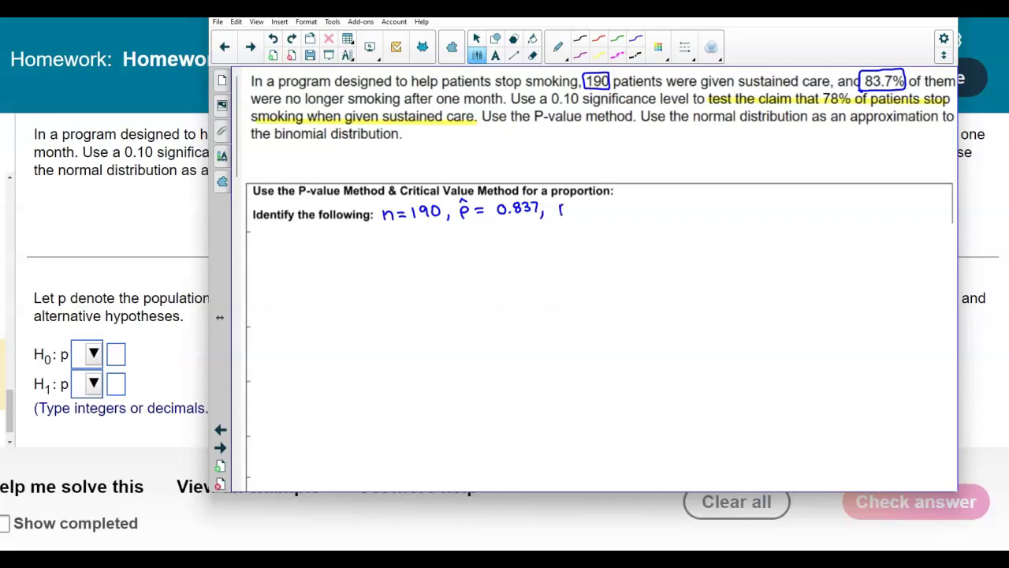
Write p = 0.78 and q = 1 − 0.78 = 0.22, then reveal the Requirements section
mouse_move(600, 202)
mouse_down()
mouse_move(687, 200)
mouse_move(687, 212)
mouse_move(727, 203)
mouse_up()
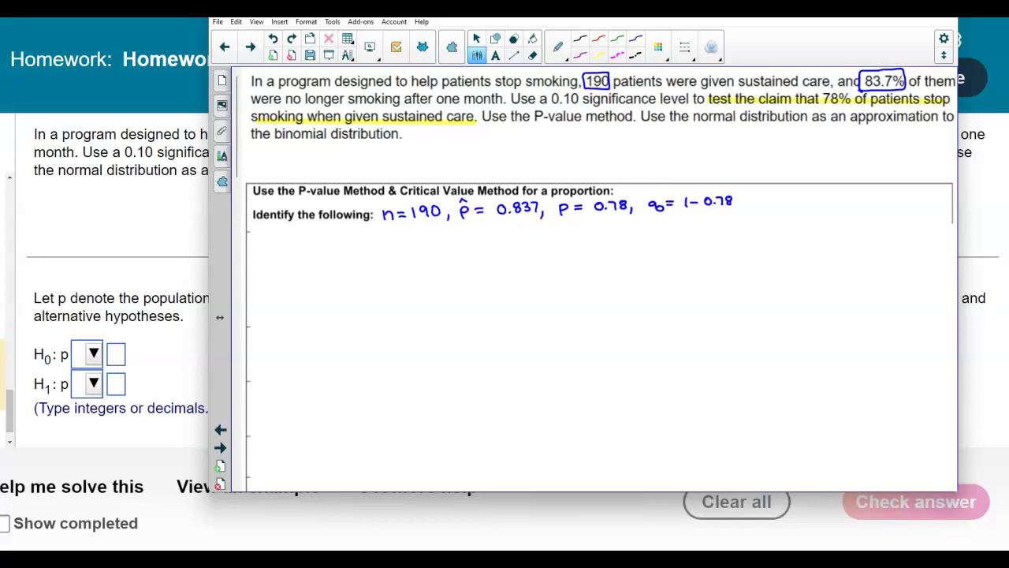
drag(739, 199, 748, 198)
drag(739, 203, 761, 196)
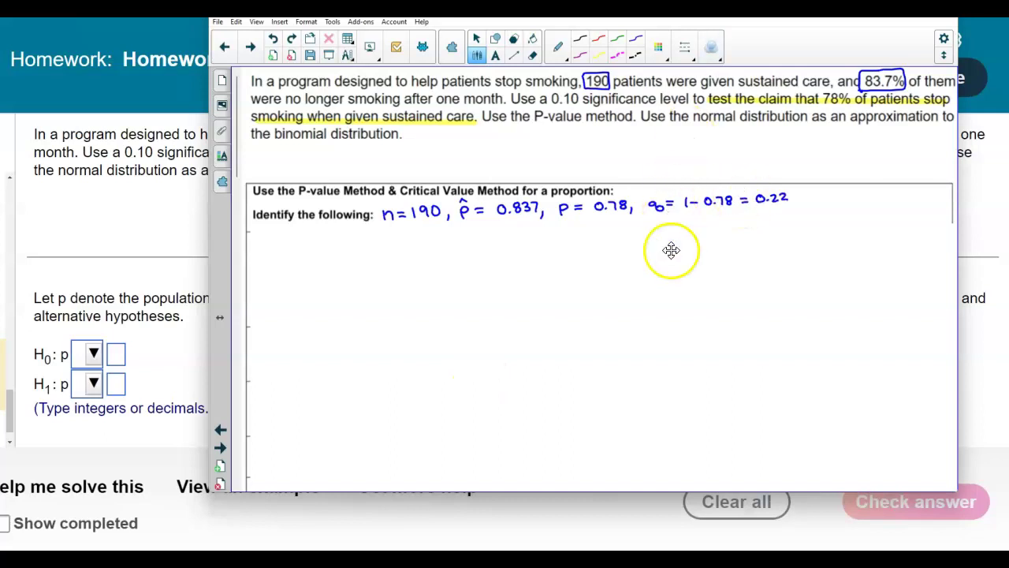
drag(364, 276, 360, 307)
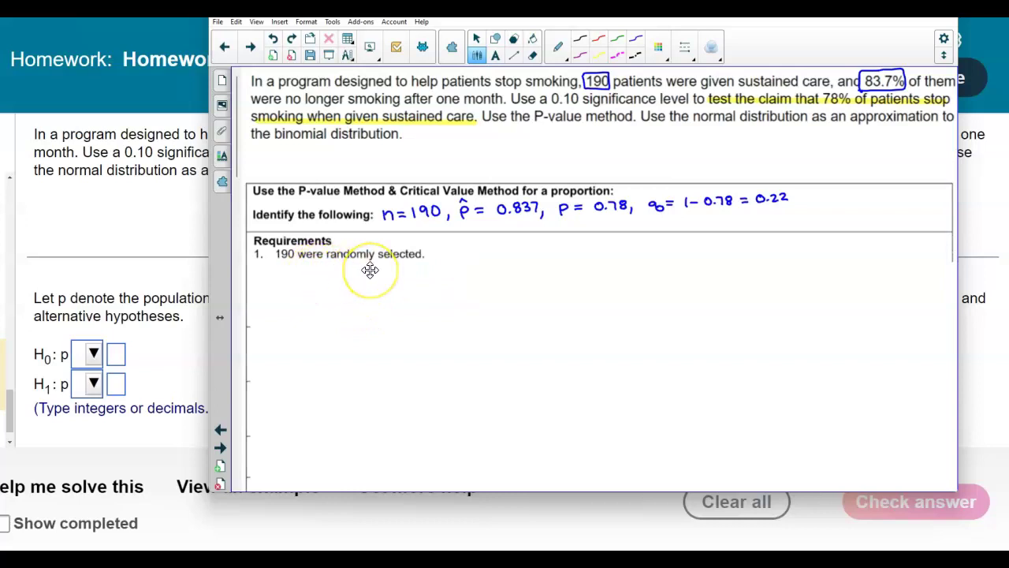
Uncover the requirements with np = 148.2 and nq = 21.56 ≥ 5, and the step 1 heading
drag(368, 267, 367, 291)
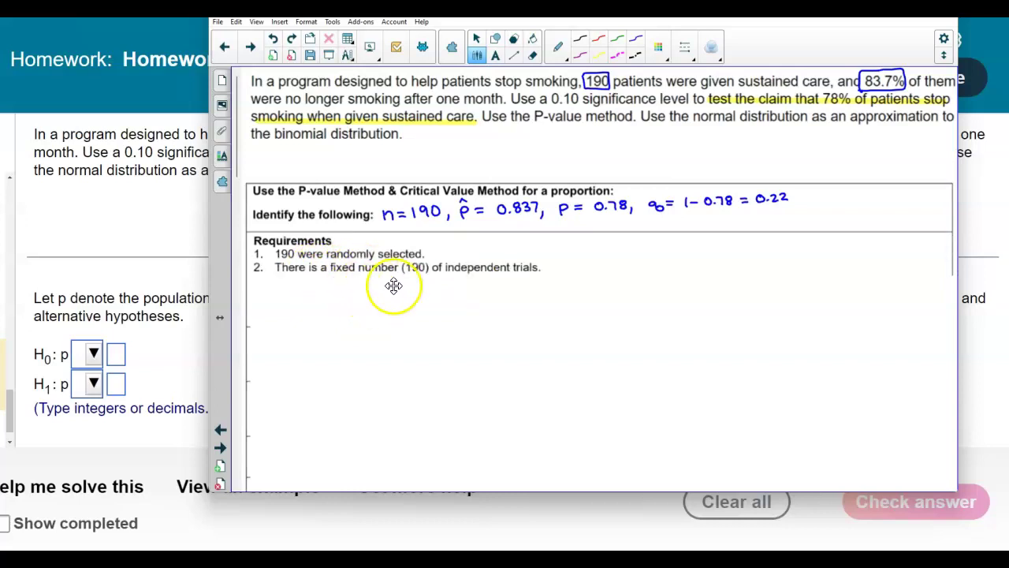
drag(486, 292, 490, 310)
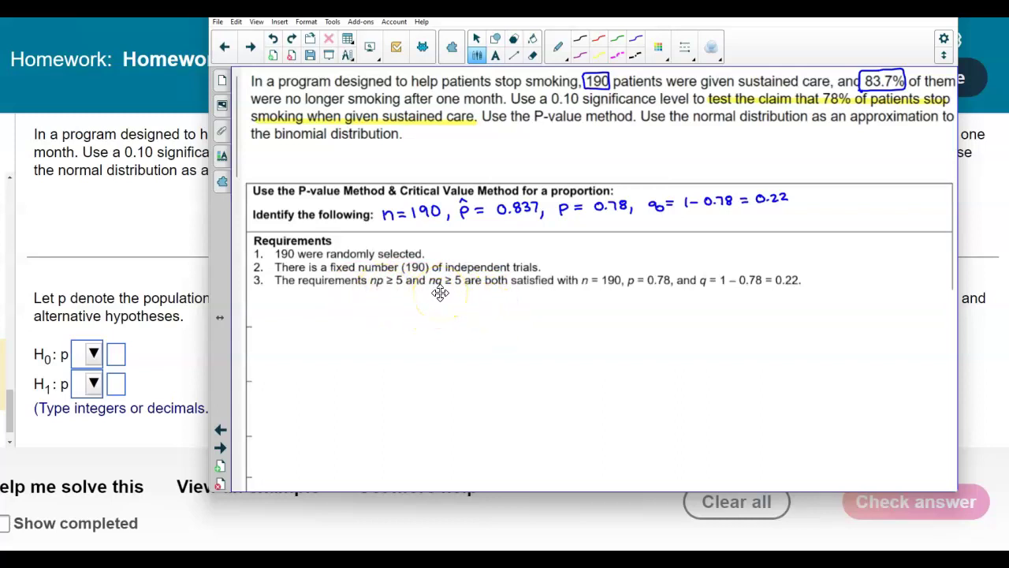
drag(440, 294, 444, 324)
click(517, 316)
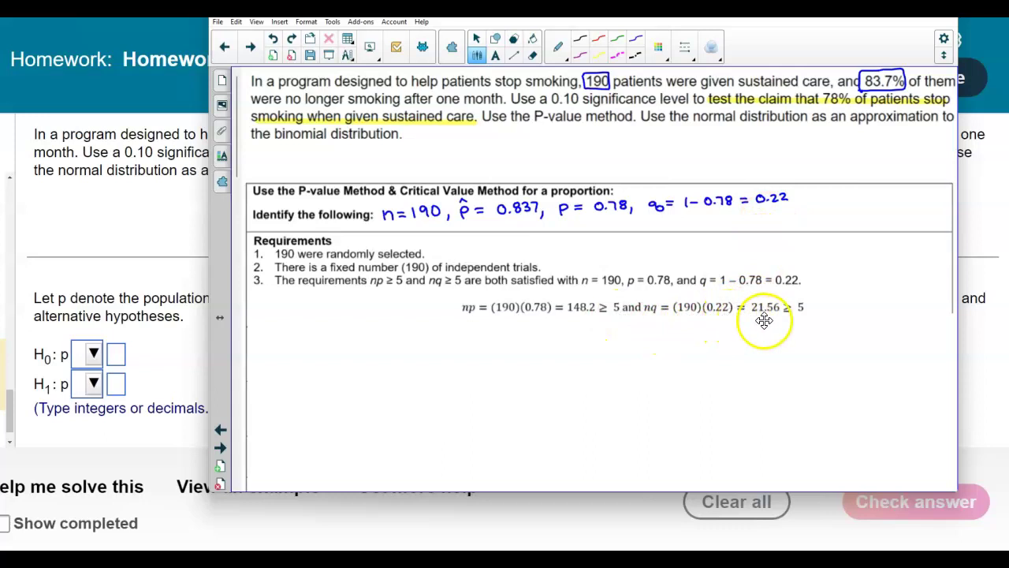
scroll(784, 315, down, 1)
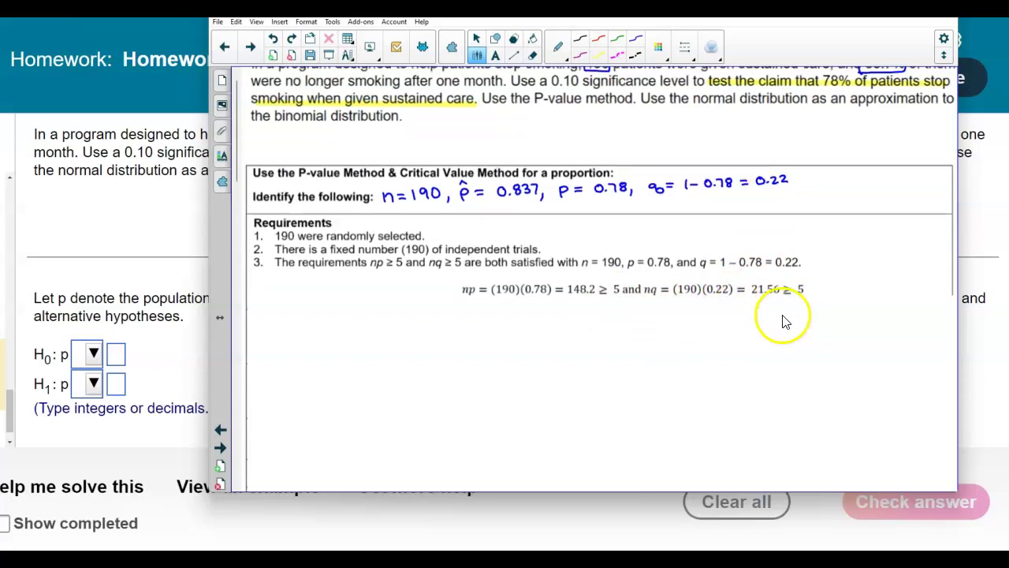
click(350, 331)
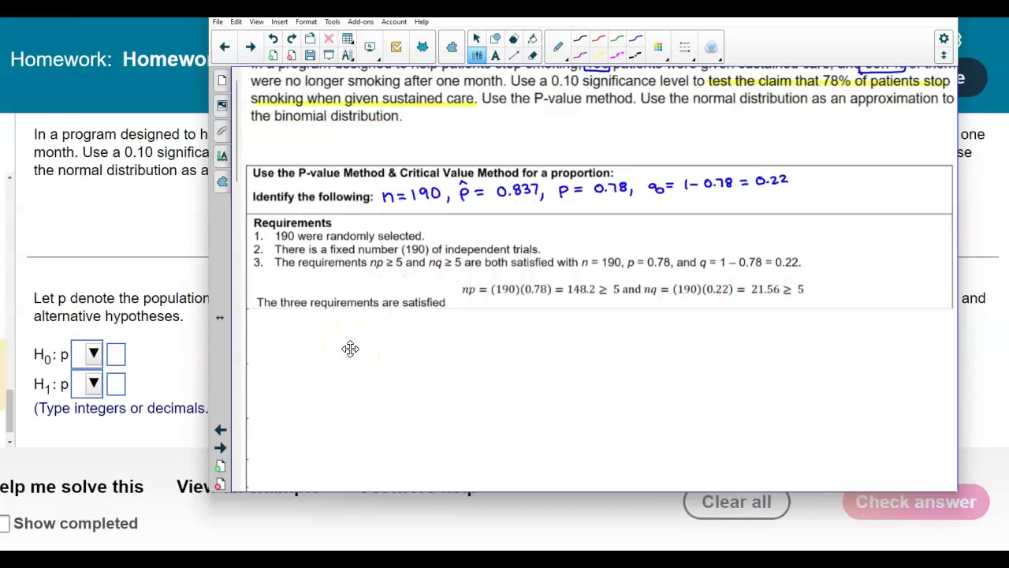
click(352, 344)
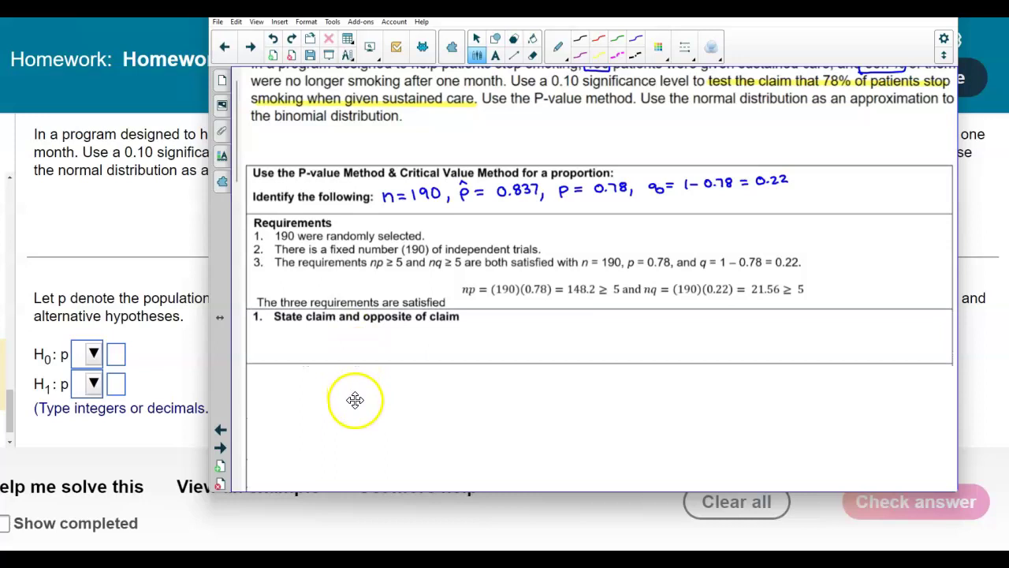
Handwrite 'CLAIM: p = 0.78' and 'OPP: p ≠ 0.78' beside step 1
scroll(678, 405, up, 1)
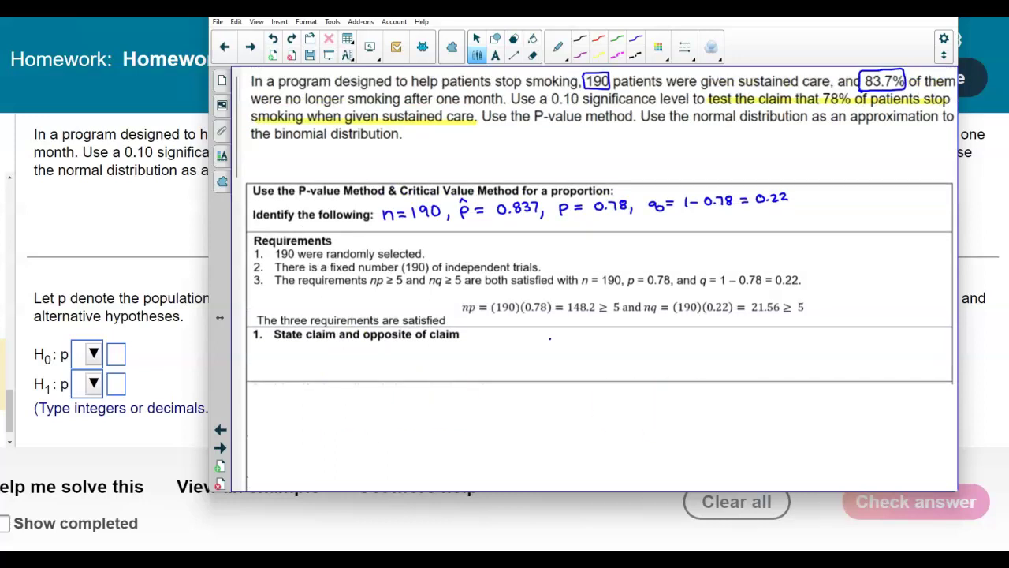
drag(561, 347, 569, 347)
click(587, 345)
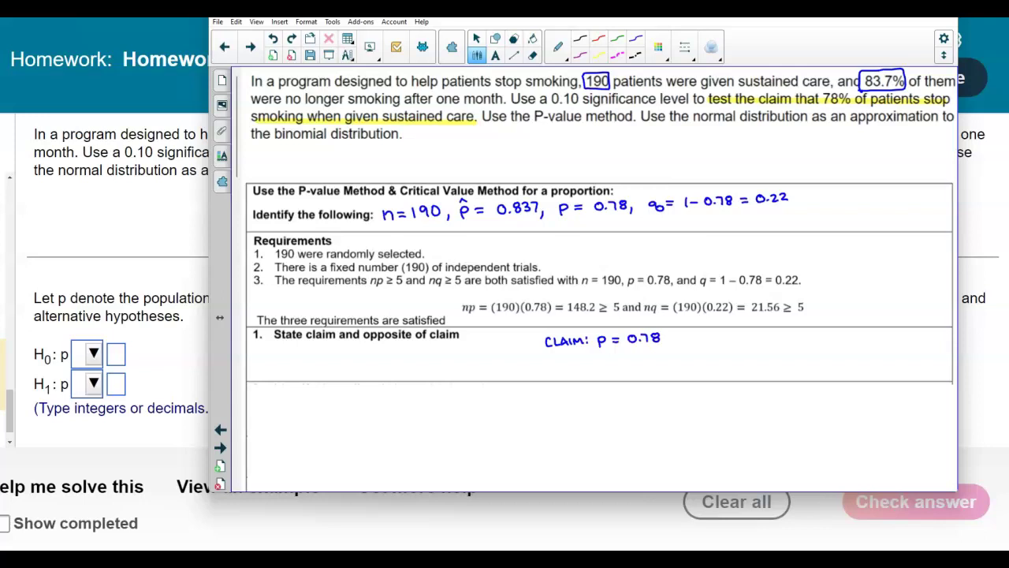
drag(555, 358, 623, 361)
mouse_move(622, 354)
mouse_down()
mouse_move(617, 364)
mouse_move(652, 359)
mouse_up()
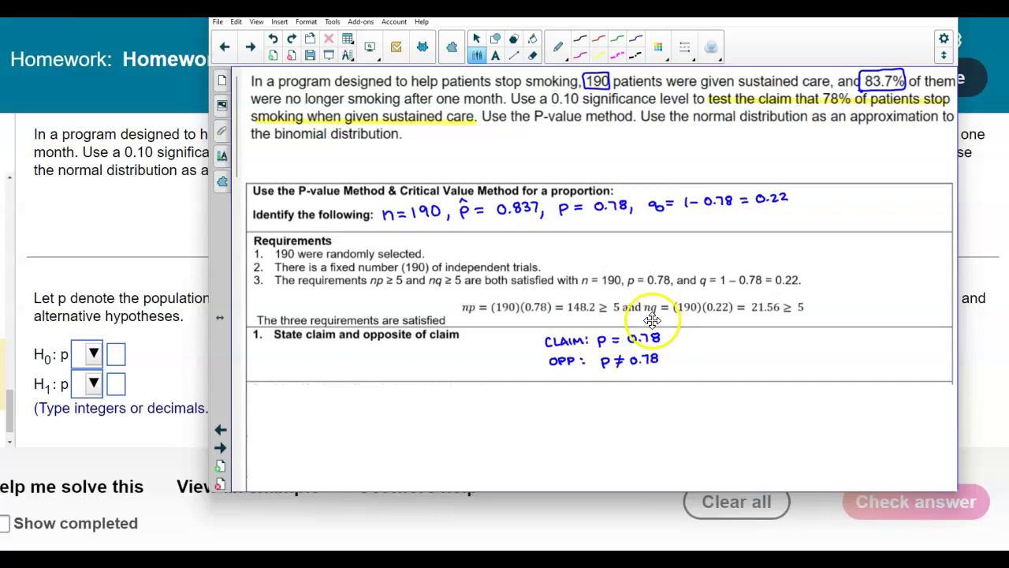
Select the handwritten claim and opposite notes, then uncover step 2
scroll(576, 327, down, 2)
click(578, 275)
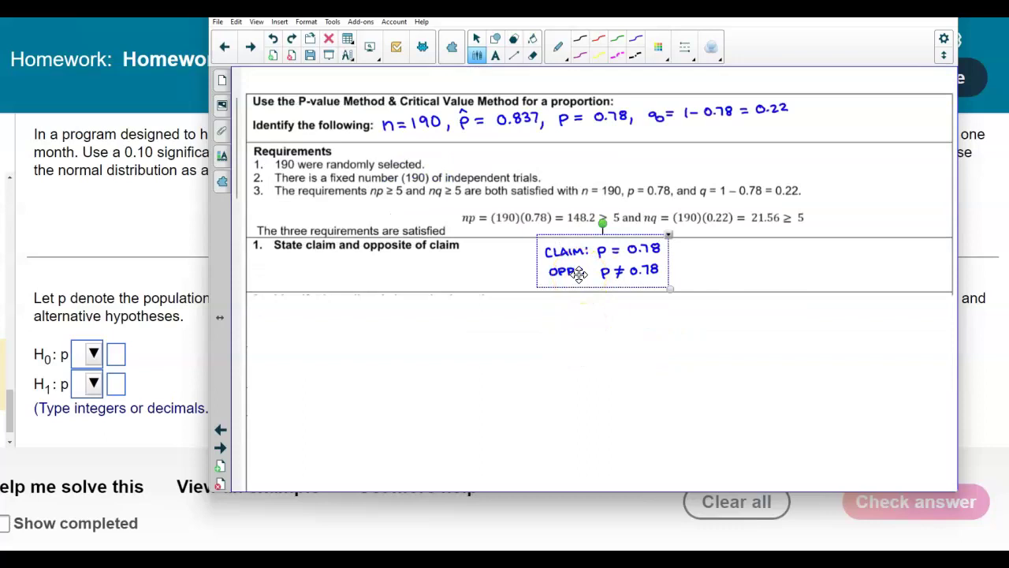
click(500, 300)
scroll(500, 300, down, 2)
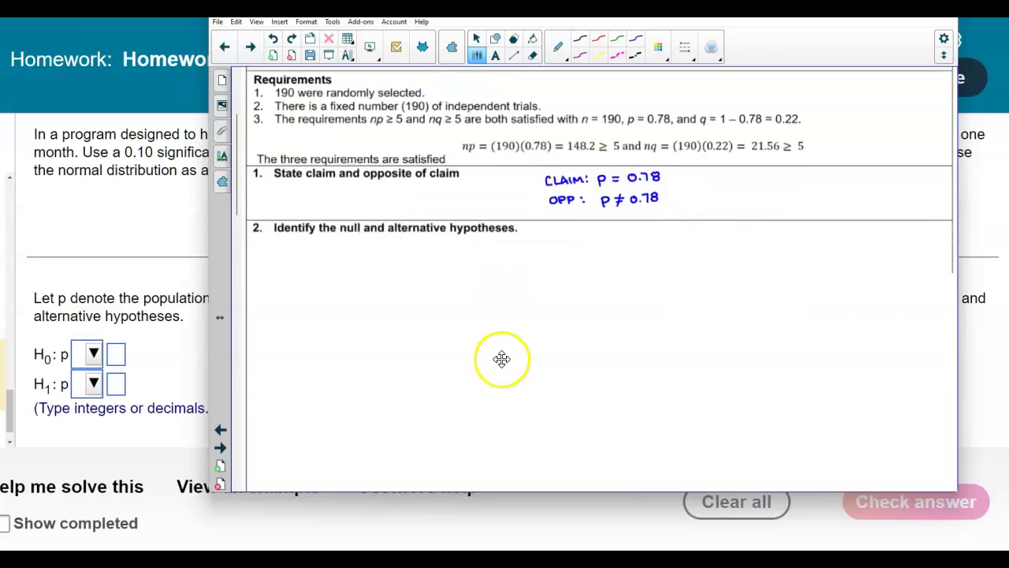
Paste a copy of the CLAIM/OPP notes into the step 2 row
key(ctrl+v)
mouse_move(345, 130)
mouse_down()
mouse_move(427, 153)
mouse_move(619, 257)
mouse_up()
click(721, 309)
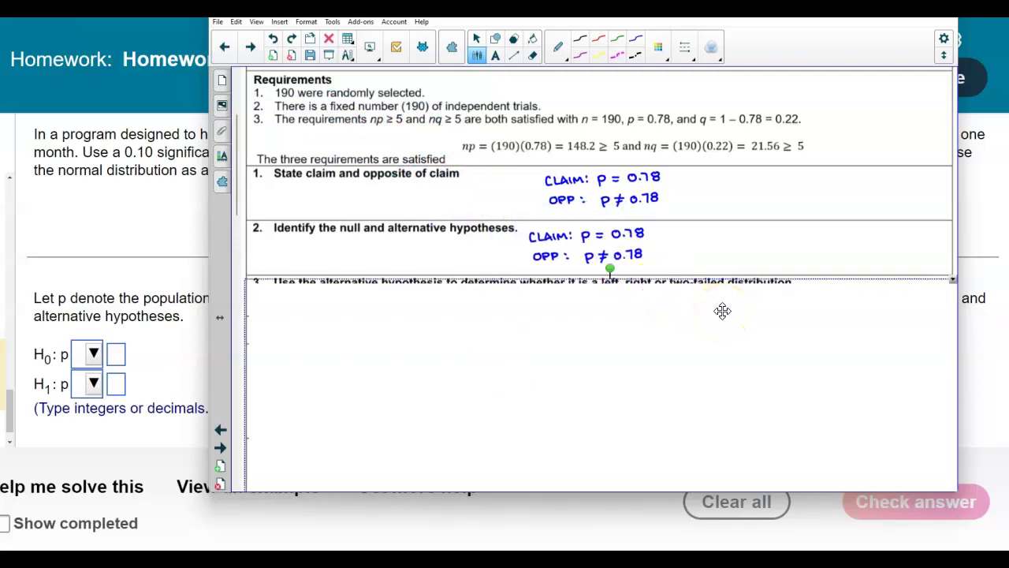
Write H0: and H1: beside the copied notes with arrows linking claim to H0 and opposite to H1
drag(704, 231, 702, 236)
click(712, 228)
click(712, 234)
drag(694, 257, 700, 257)
drag(700, 253, 701, 261)
mouse_move(656, 231)
mouse_down()
mouse_move(767, 233)
mouse_move(787, 223)
mouse_up()
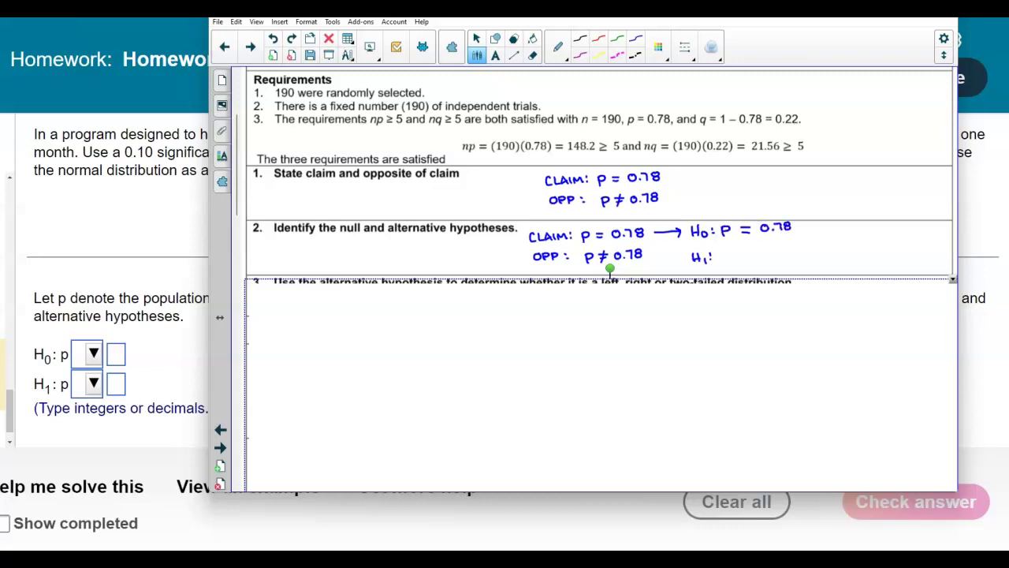
drag(656, 258, 782, 254)
Enter H0: p = 0.78 and H1: p ≠ 0.78 in MyLab and submit the answer
click(93, 353)
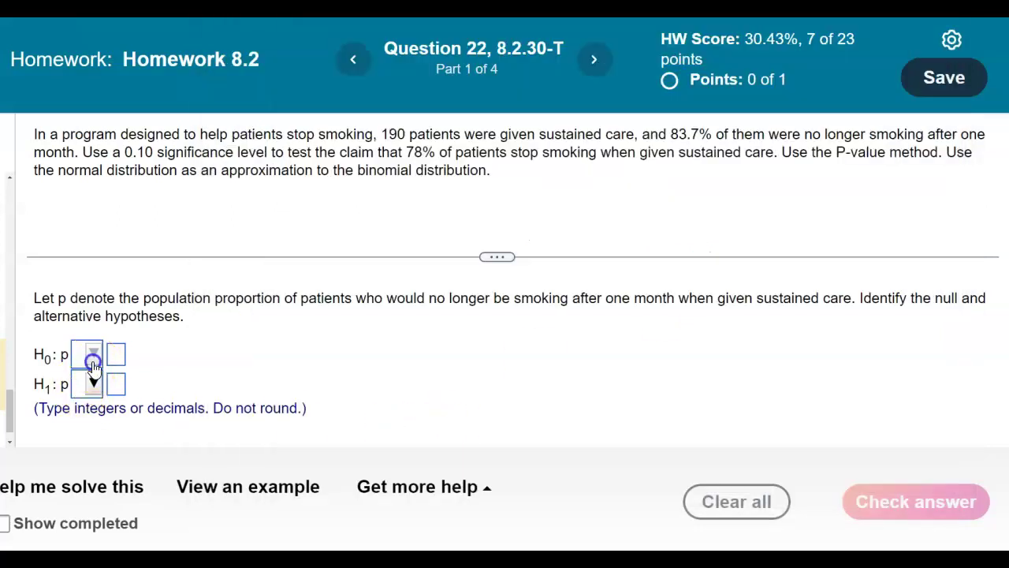
click(96, 352)
click(105, 266)
click(117, 355)
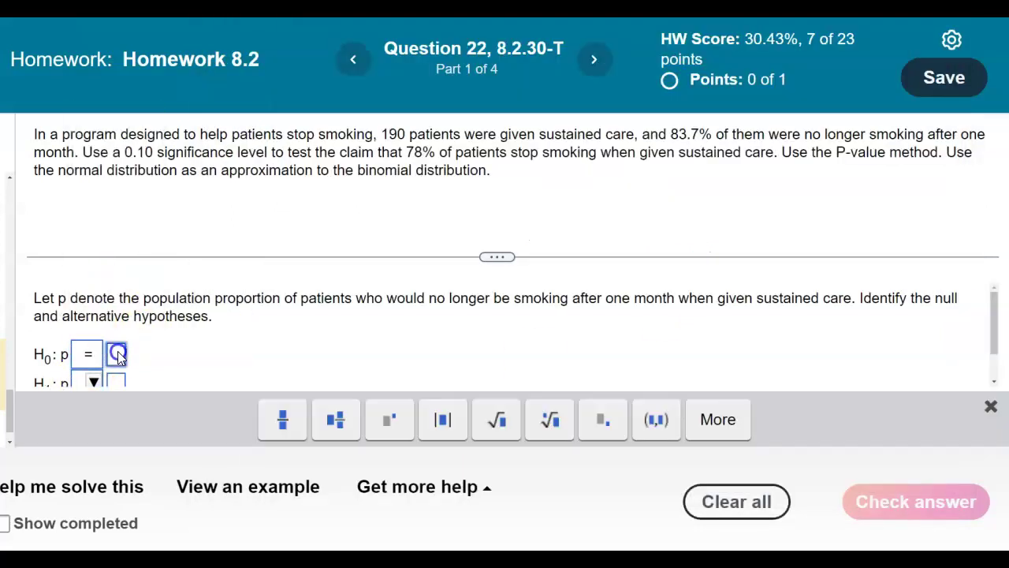
text(0.78)
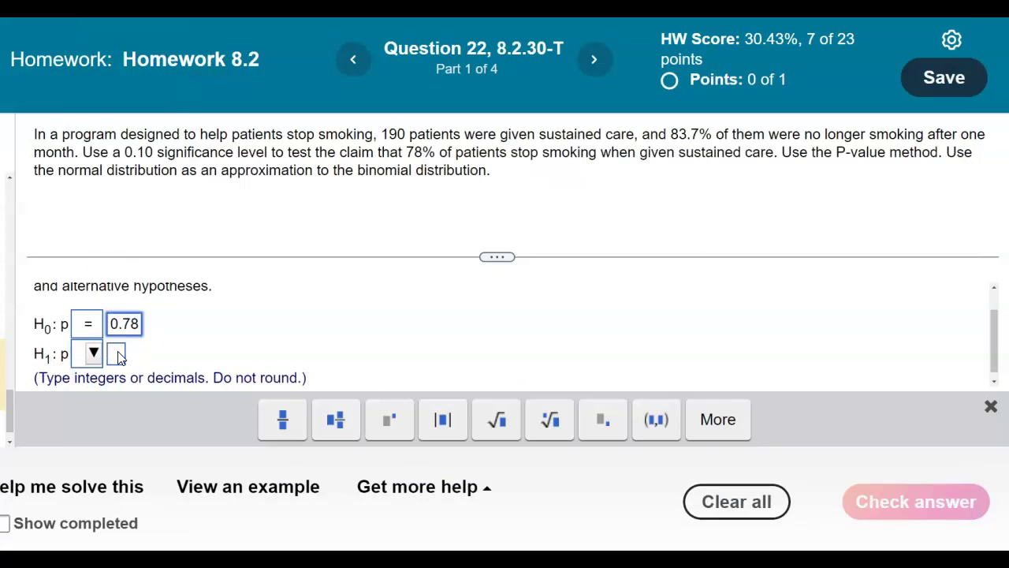
click(93, 353)
click(113, 262)
click(117, 352)
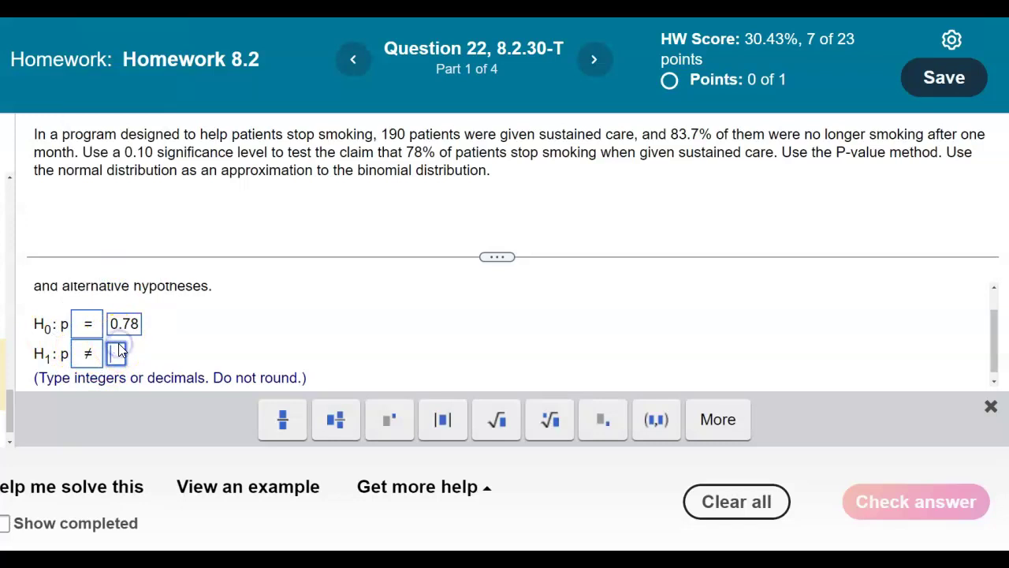
text(0.78)
key(Return)
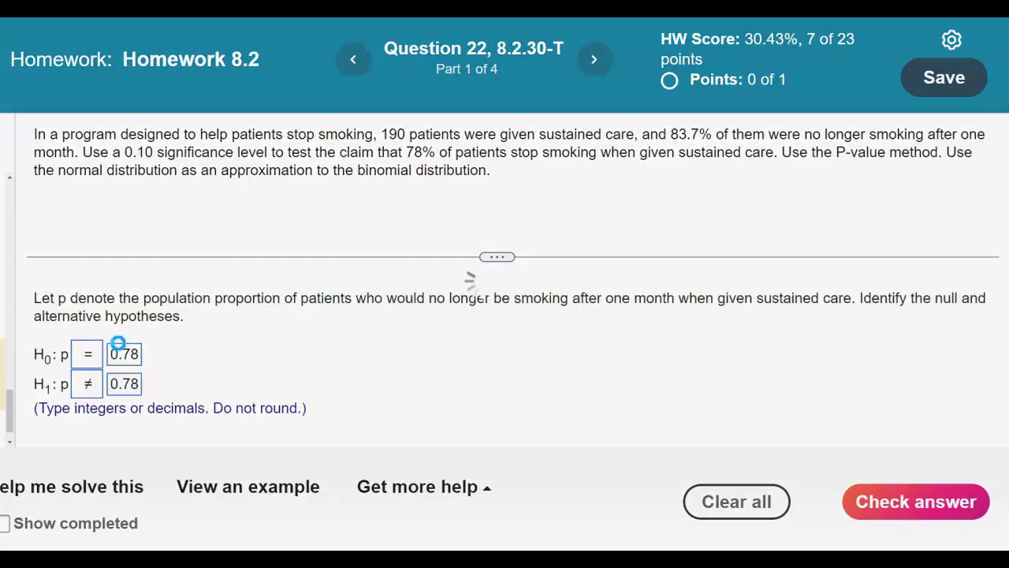
click(453, 332)
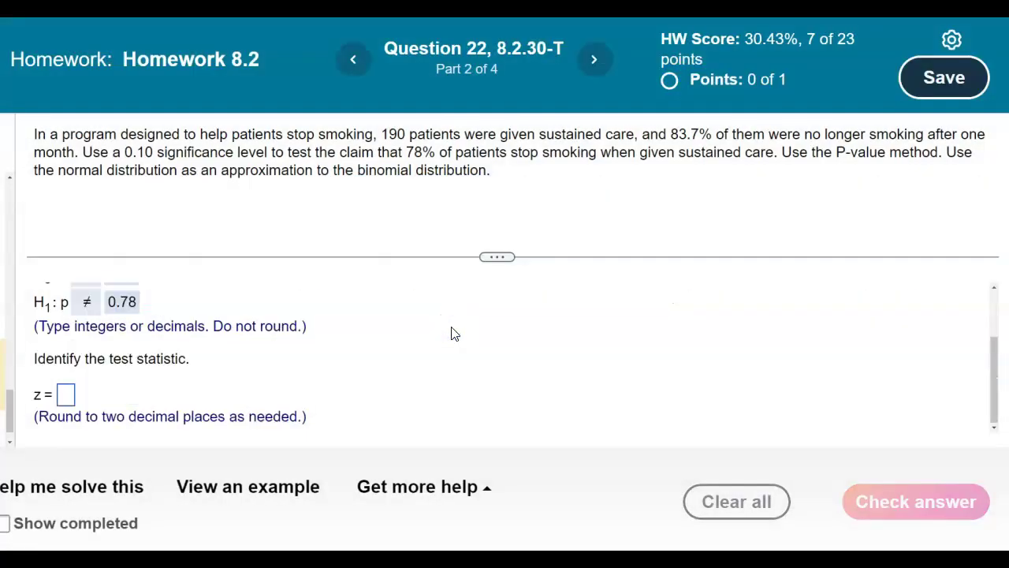
Back in the notes, uncover step 3 of the worked solution
click(579, 548)
scroll(611, 370, down, 2)
drag(546, 276, 547, 328)
Label step 3 'TWO TAIL TEST', uncover step 4, and begin writing α = 0
click(542, 269)
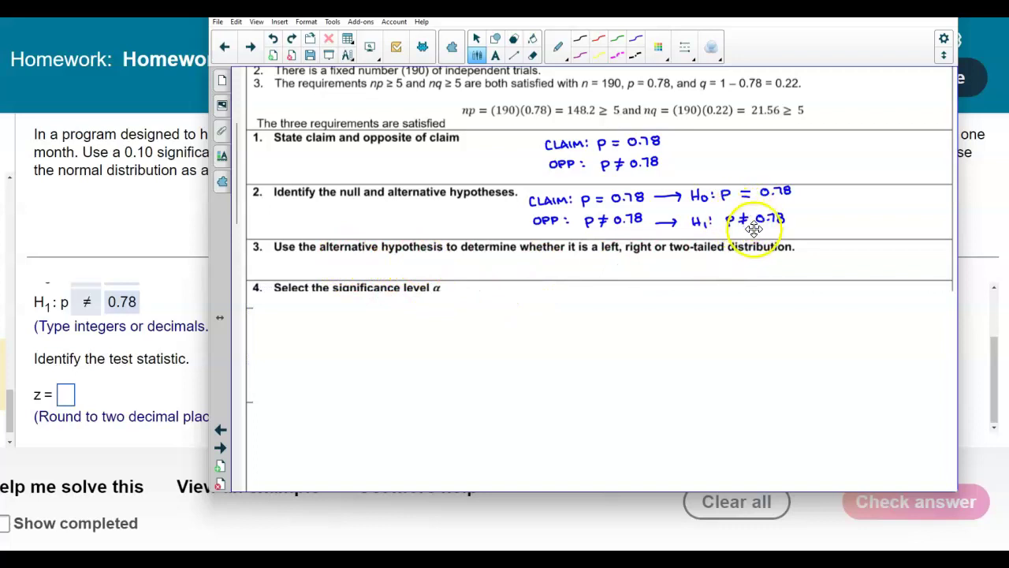
mouse_move(520, 261)
mouse_down()
mouse_move(521, 273)
mouse_move(560, 264)
mouse_up()
drag(563, 264, 573, 272)
drag(577, 263, 608, 272)
drag(619, 263, 619, 272)
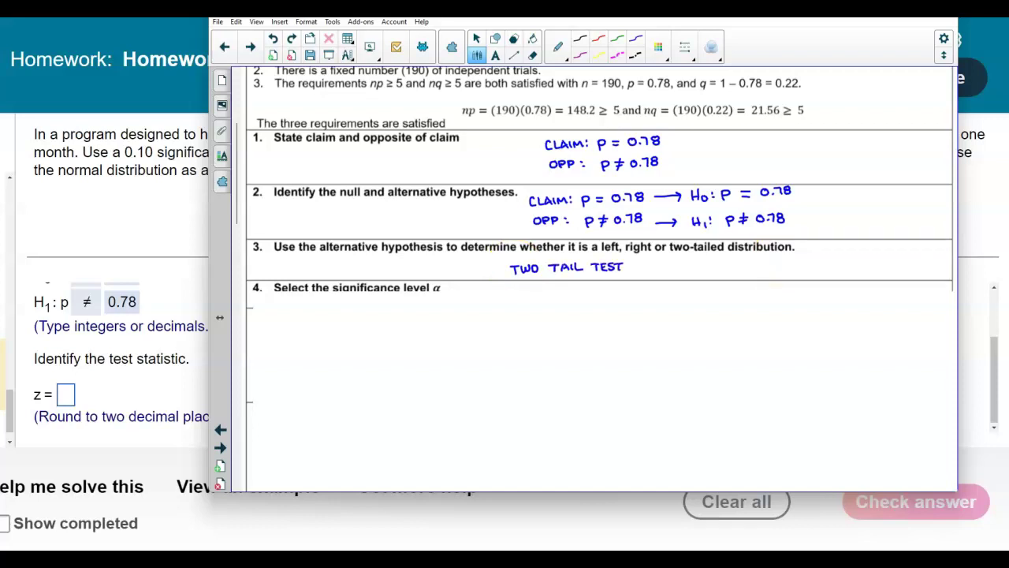
drag(379, 322, 380, 351)
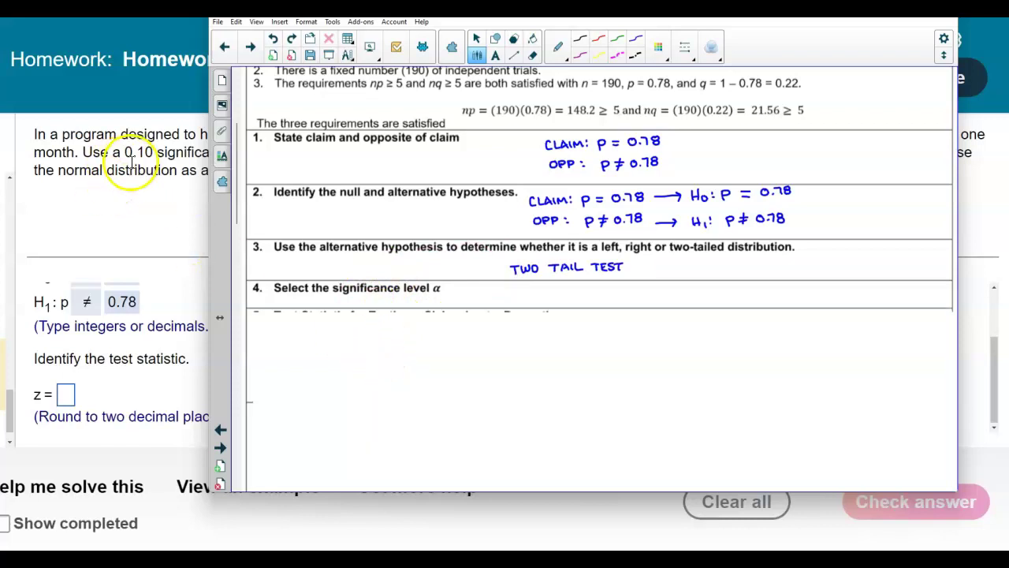
drag(555, 290, 576, 298)
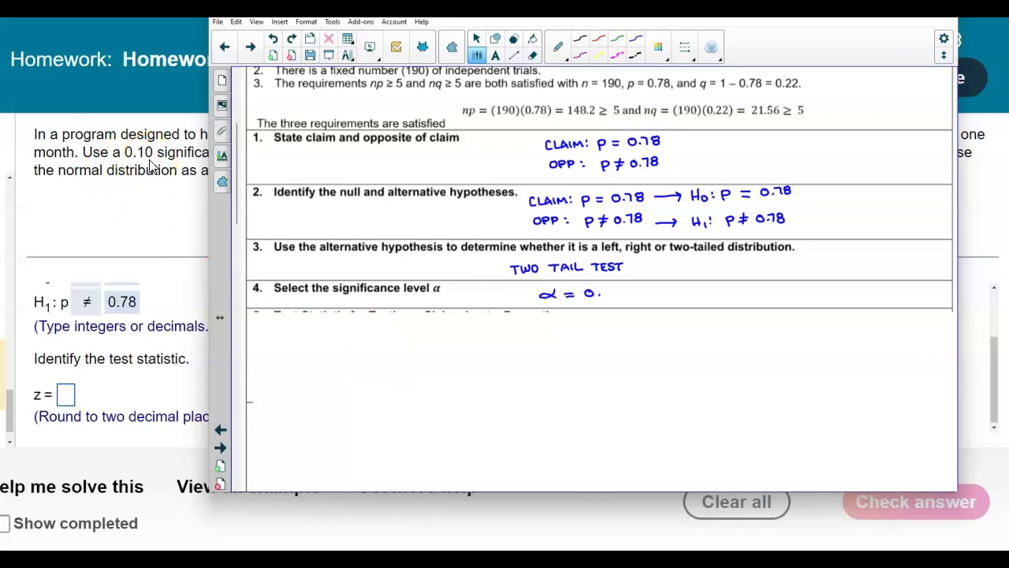